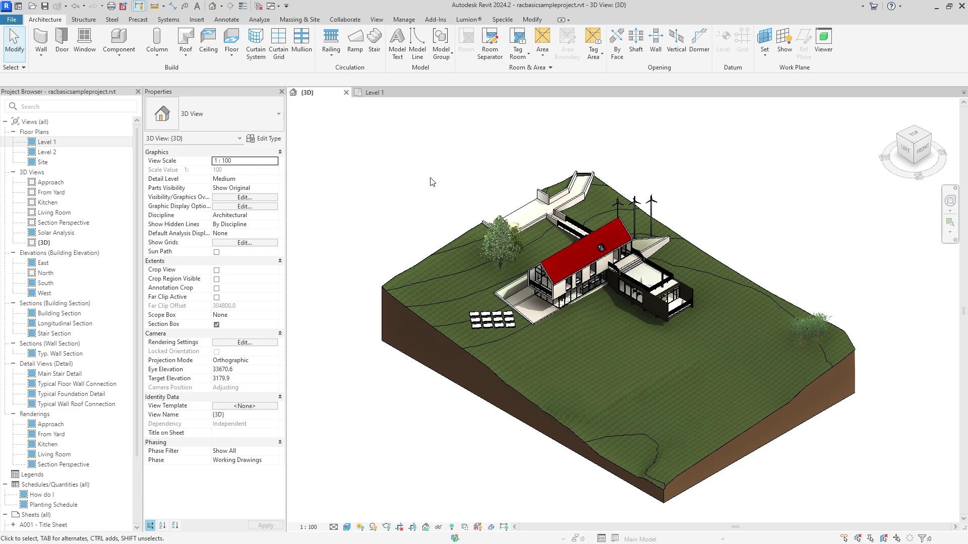
Step: Glance at the Level 1 floor plan, return to the 3D house view, and start exporting
{"action": "left_click", "coordinate": [374, 92]}
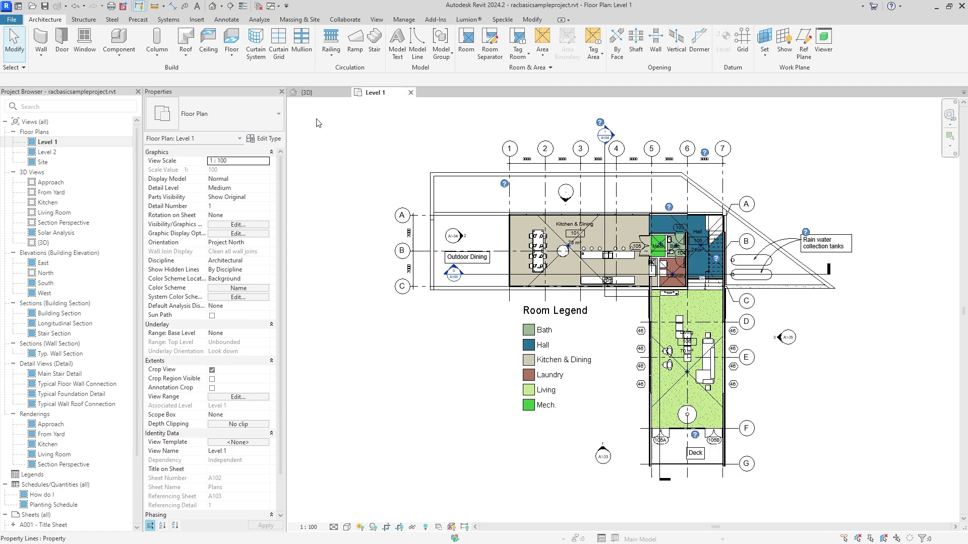
{"action": "left_click", "coordinate": [307, 93]}
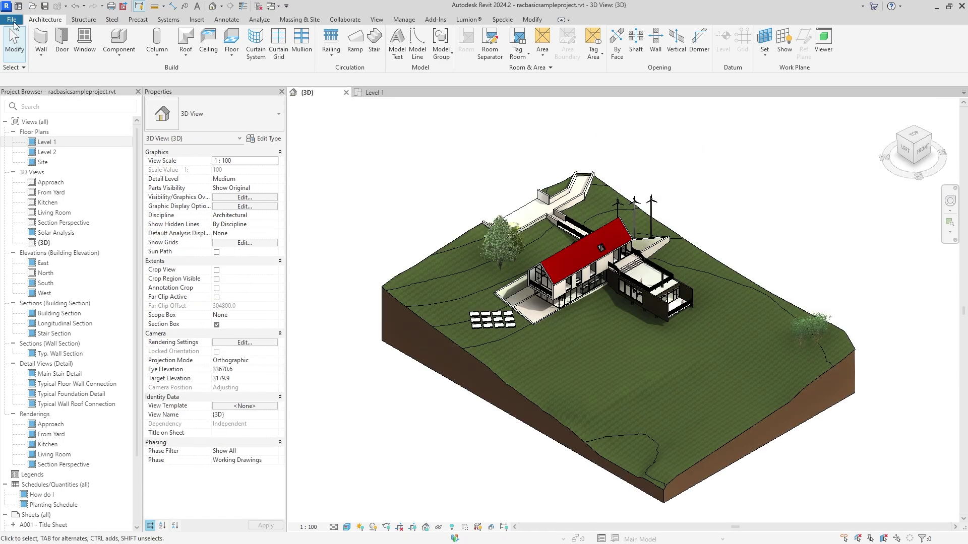
{"action": "left_click", "coordinate": [13, 22]}
{"action": "mouse_move", "coordinate": [36, 165]}
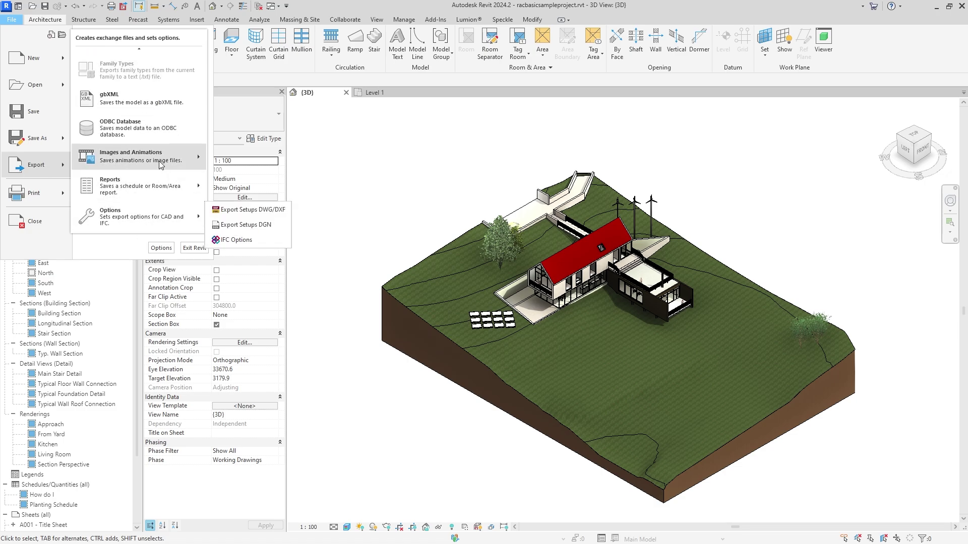
{"action": "mouse_move", "coordinate": [140, 156]}
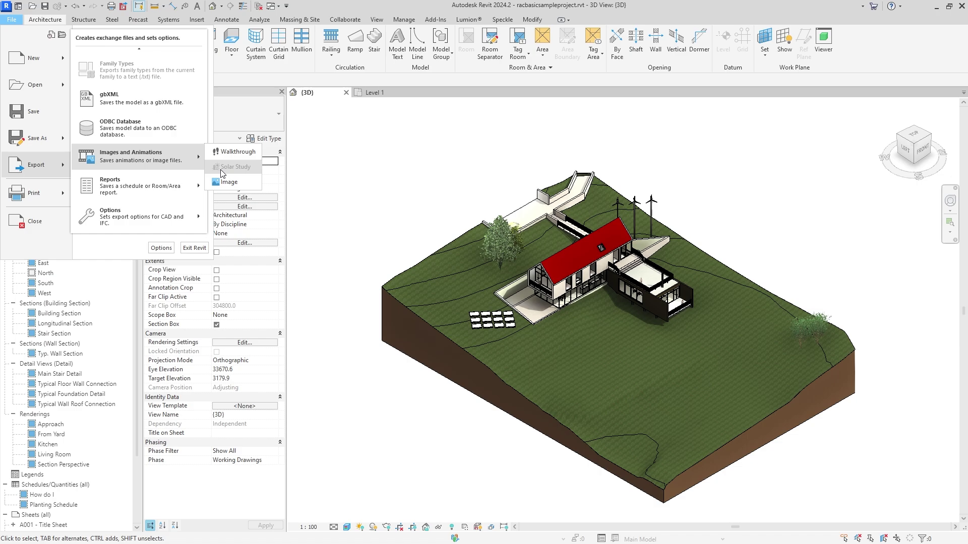
Step: Save the export to the desktop and fit the image to 15000 pixels horizontally
{"action": "left_click", "coordinate": [224, 181]}
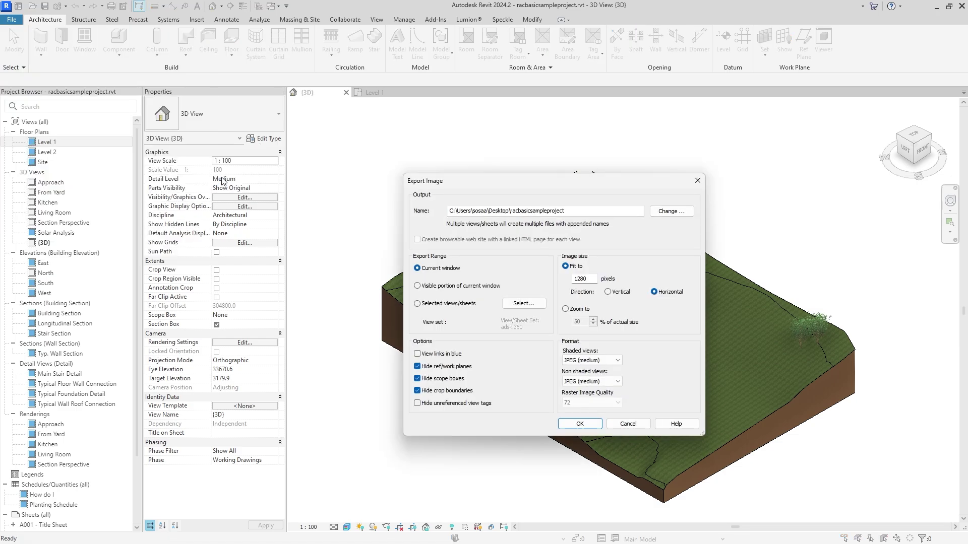
{"action": "left_click", "coordinate": [671, 211]}
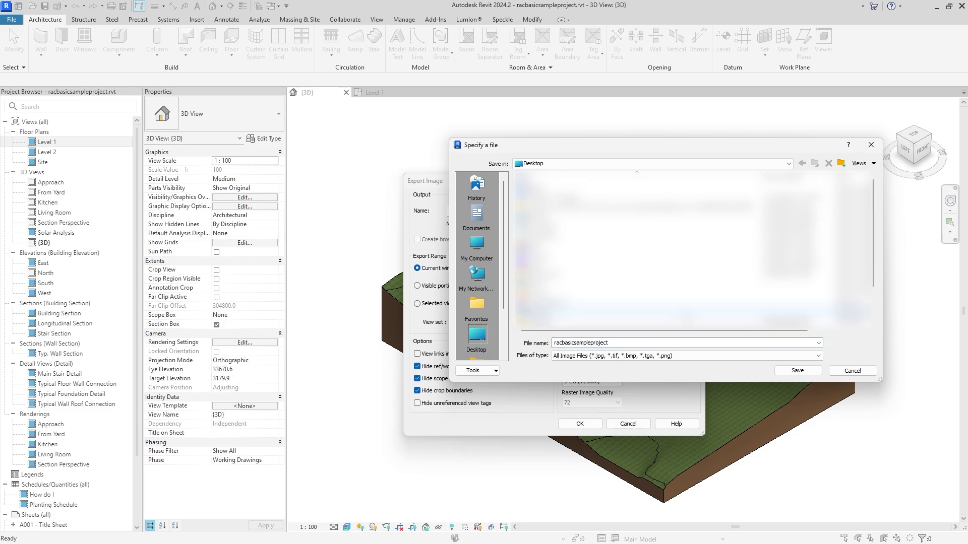
{"action": "left_click", "coordinate": [800, 371]}
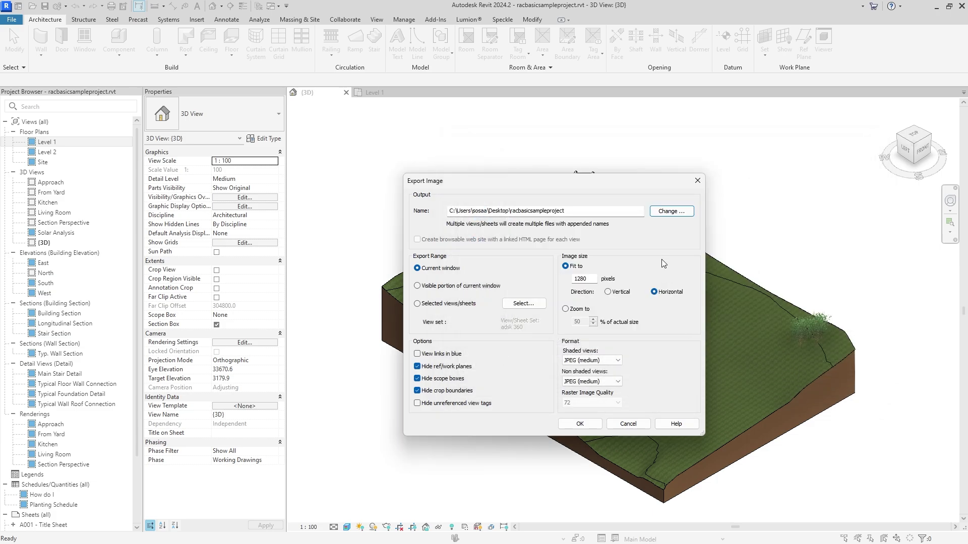
{"action": "double_click", "coordinate": [592, 277]}
{"action": "type", "text": "999"}
{"action": "type", "text": "99"}
{"action": "left_click", "coordinate": [609, 292]}
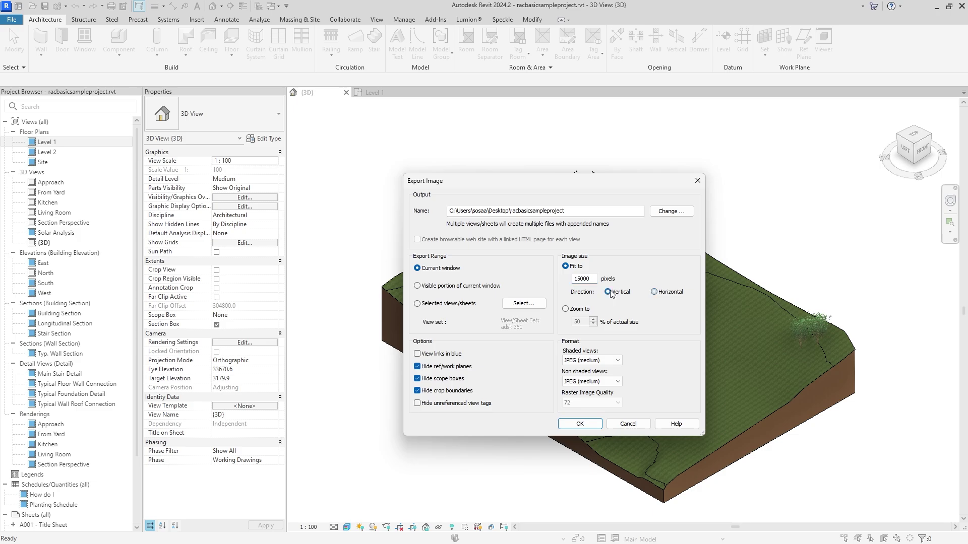
{"action": "left_click", "coordinate": [655, 292]}
Step: Use JPEG (lossless) for shaded and non-shaded views, exporting only the visible window portion
{"action": "left_click", "coordinate": [604, 366]}
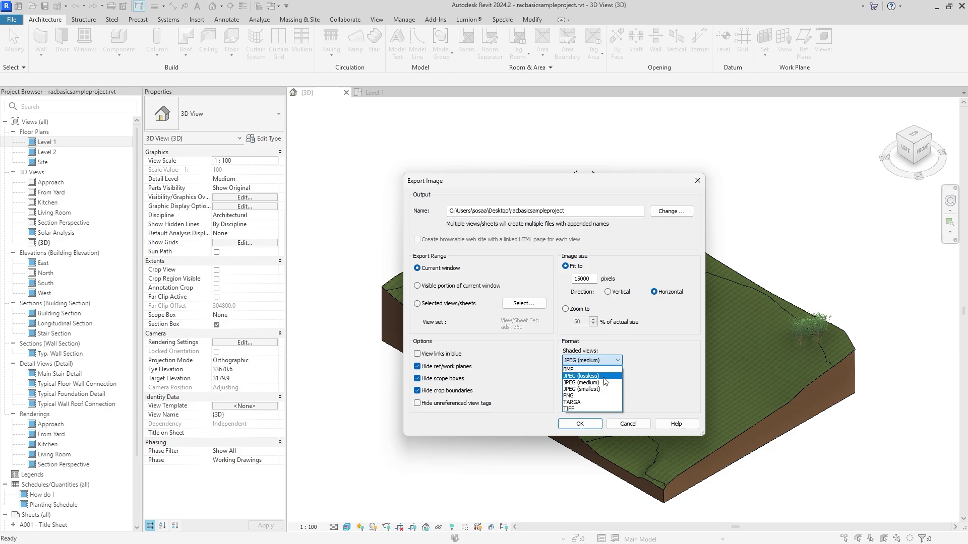
{"action": "left_click", "coordinate": [604, 377]}
{"action": "left_click", "coordinate": [605, 381]}
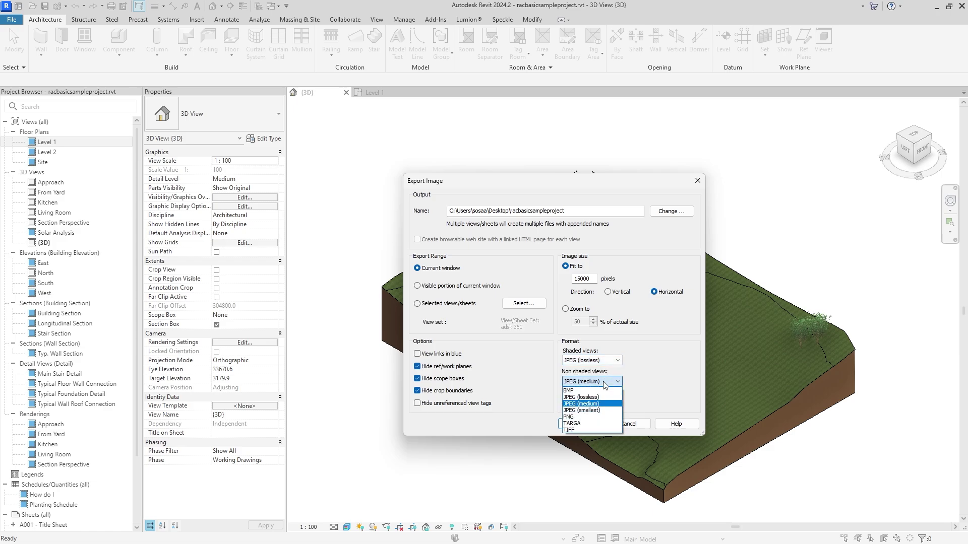
{"action": "left_click", "coordinate": [604, 398]}
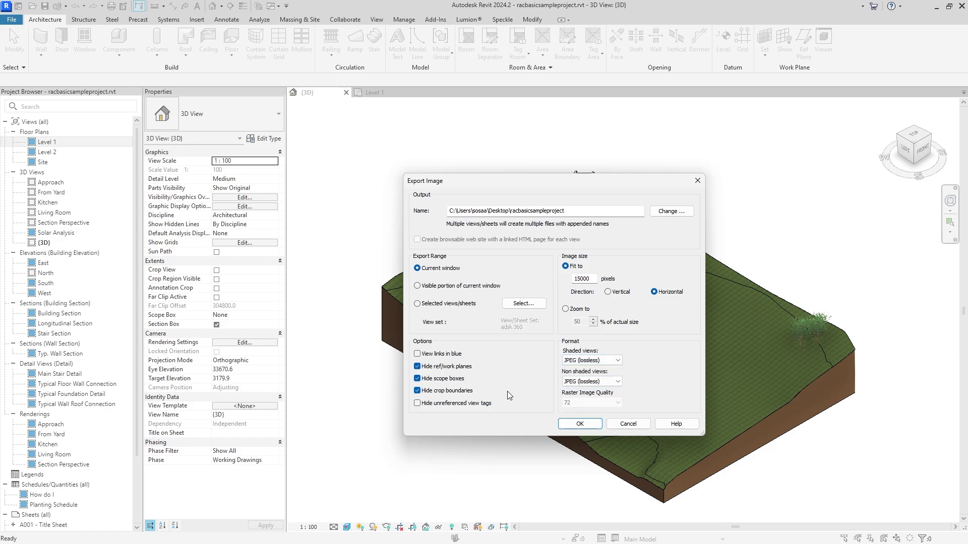
{"action": "left_click", "coordinate": [445, 290]}
Step: Confirm the Export Image dialog to export racbasicsampleproject.jpg
{"action": "left_click", "coordinate": [580, 427]}
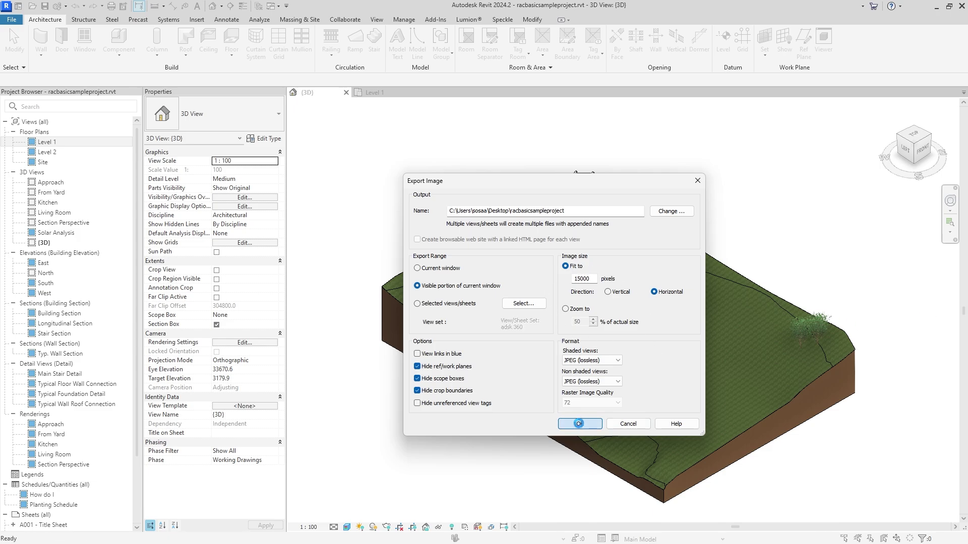